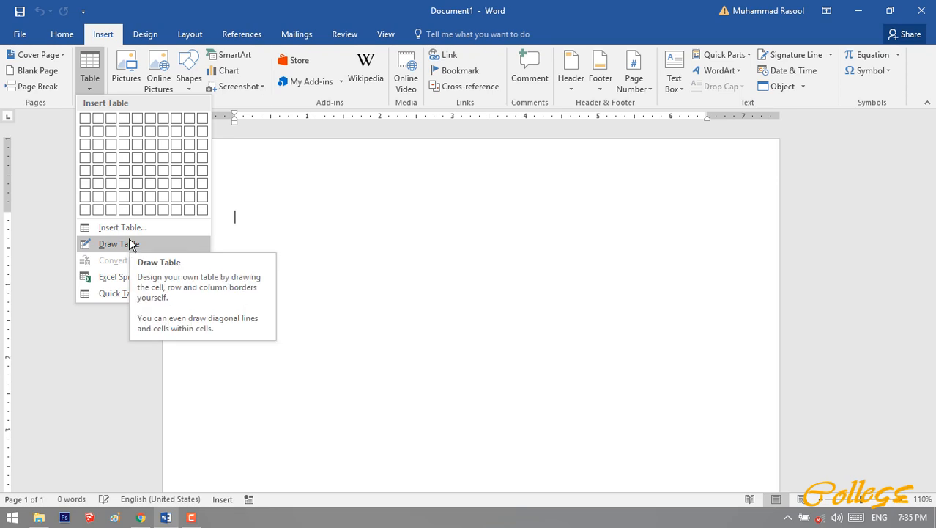
Step: Insert a table with 4 columns and 10 rows into the blank document
click(136, 228)
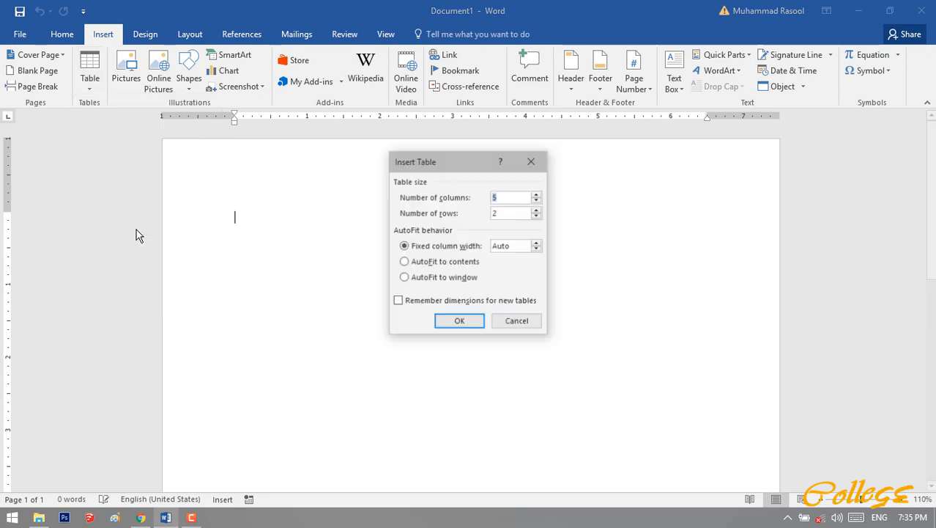
drag(455, 169, 399, 181)
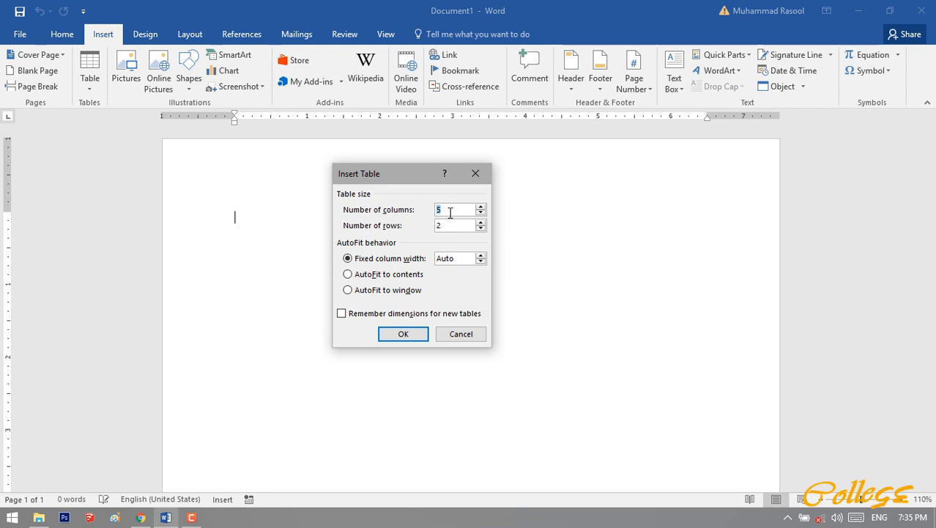
text(4)
text(10)
click(403, 336)
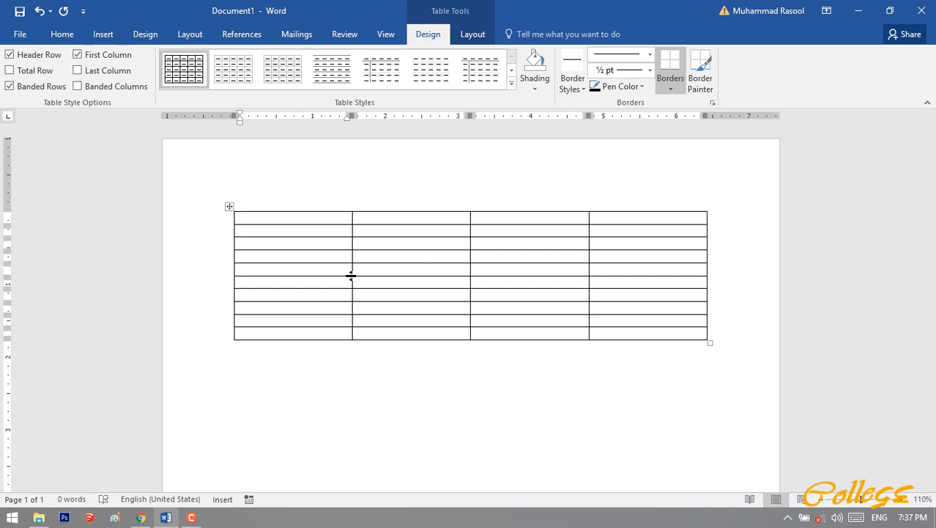
Step: Fill the table's first row with the weekday headings Mon, tue, wed and th, one per cell
text(Mon)
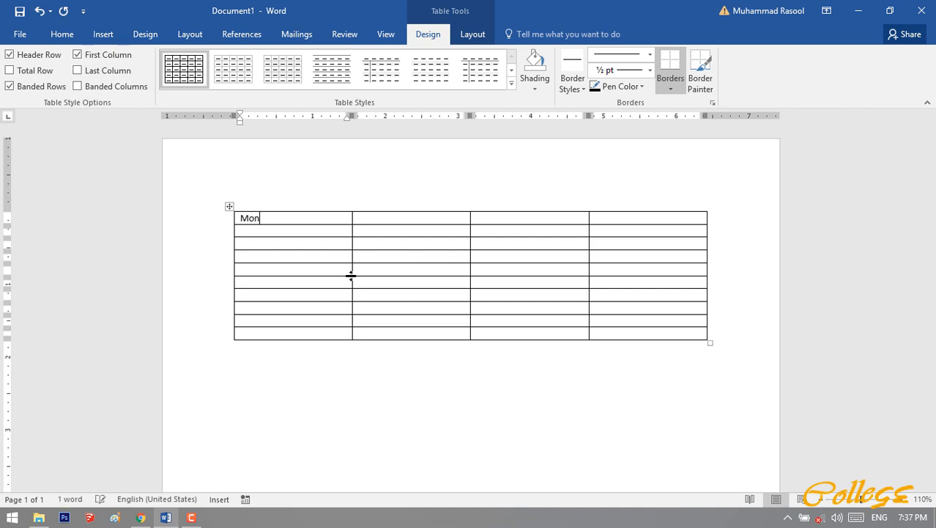
key(Tab)
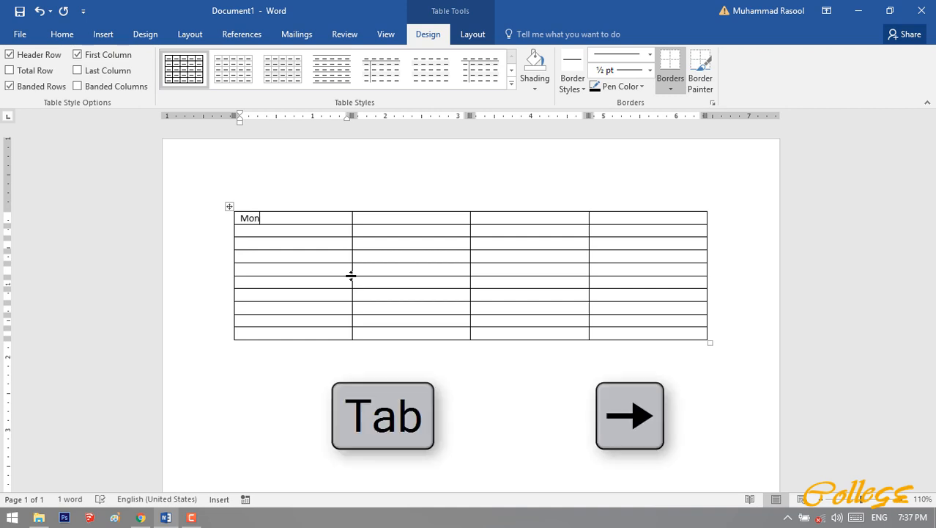
key(Tab)
key(Tab)
key(shift+Tab)
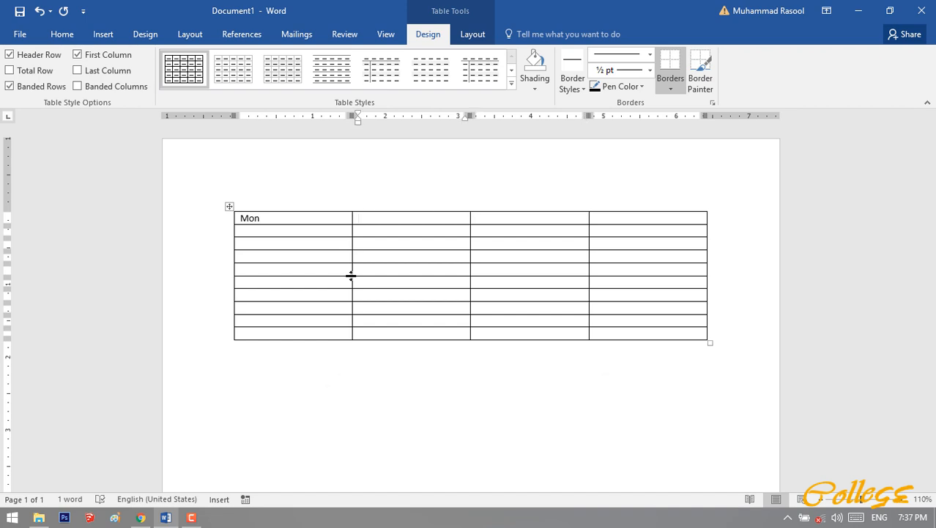
text(tue)
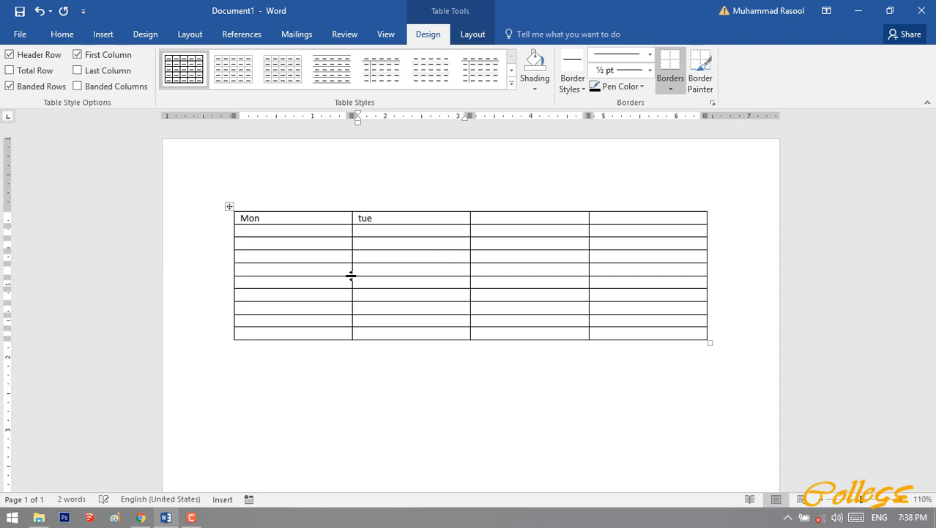
key(Tab)
text(wed)
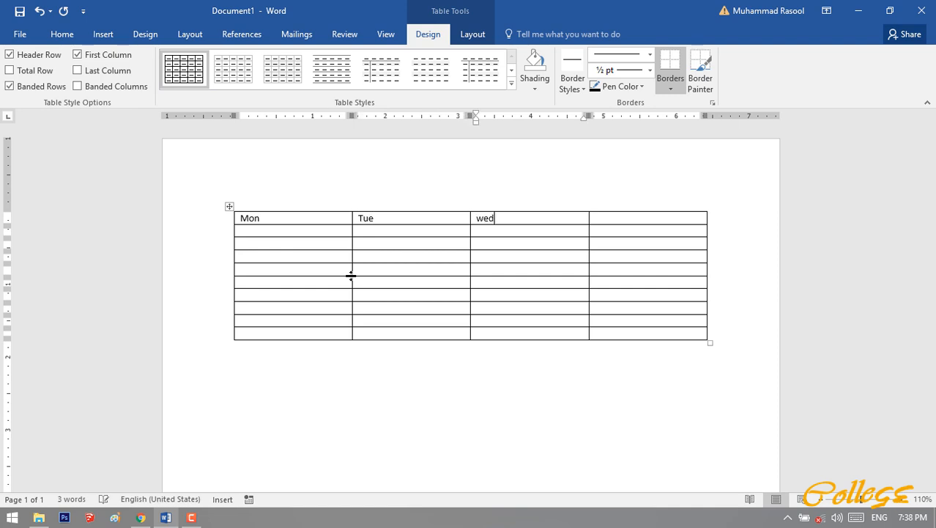
key(Tab)
text(th)
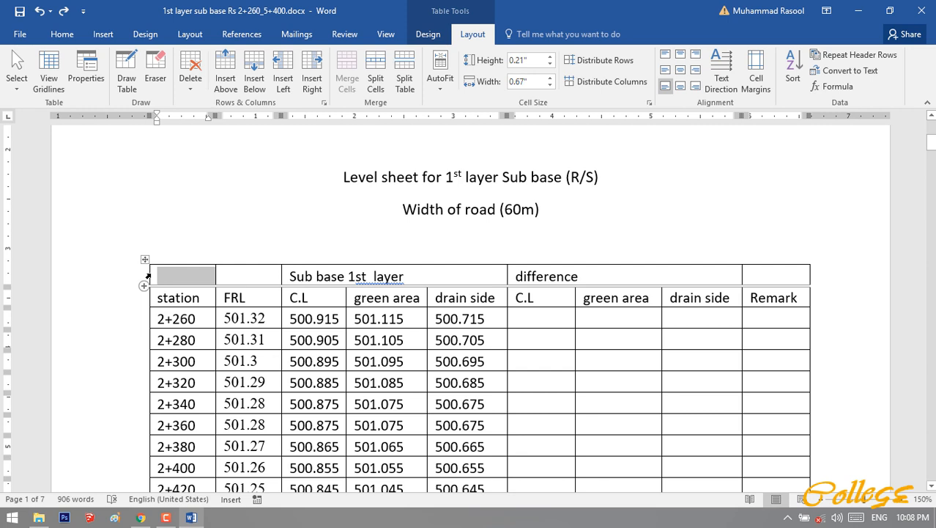
Step: Delete the entire top row of the level sheet table, and undo the deletion
right_click(148, 275)
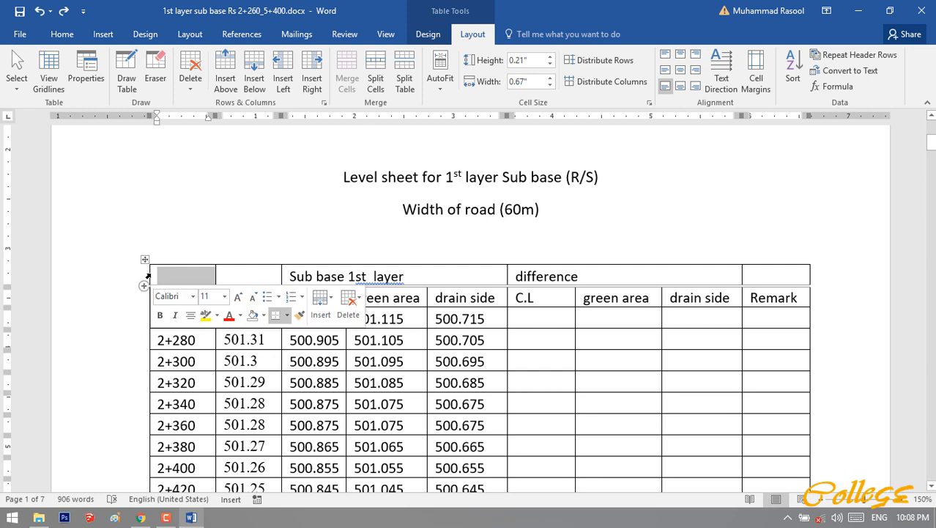
right_click(148, 276)
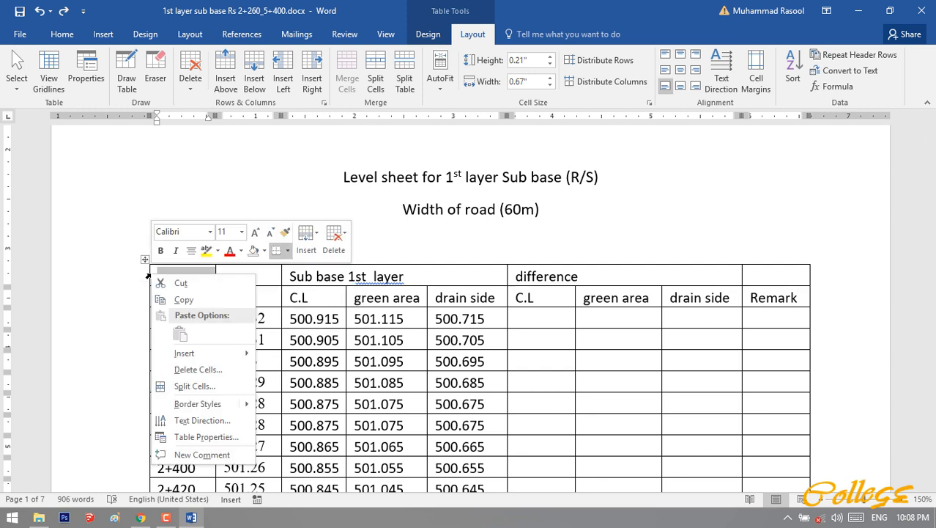
click(218, 369)
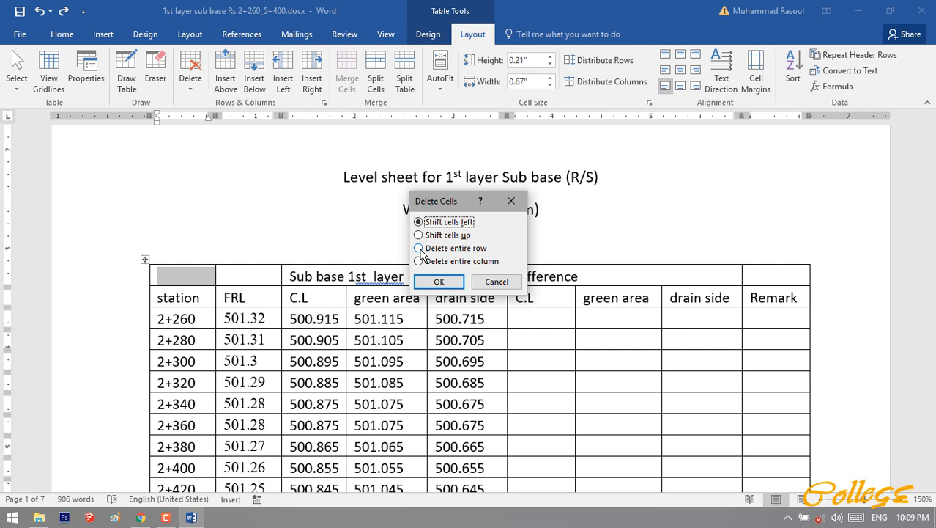
click(421, 250)
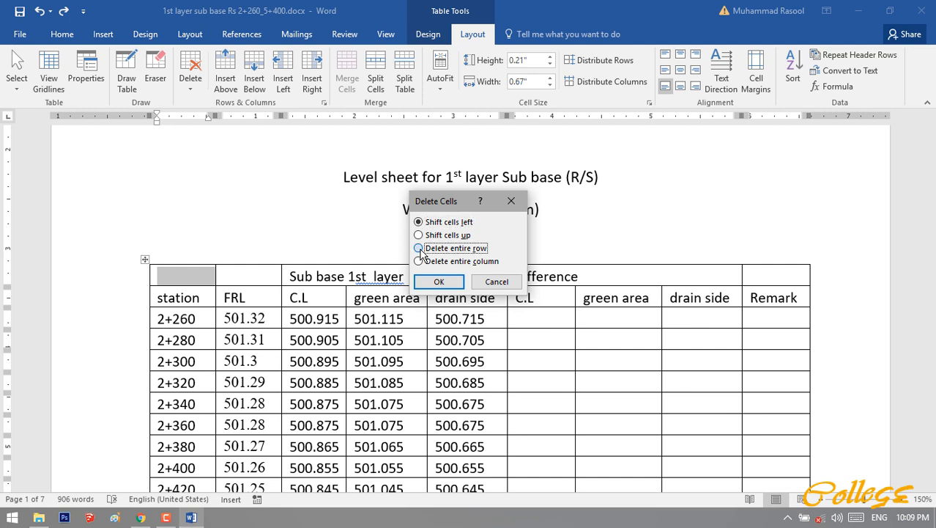
click(436, 283)
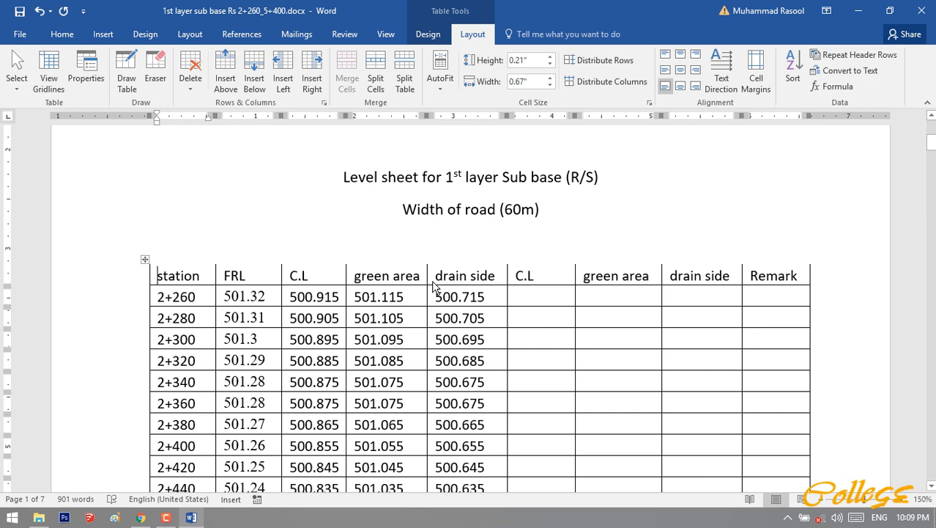
key(ctrl+z)
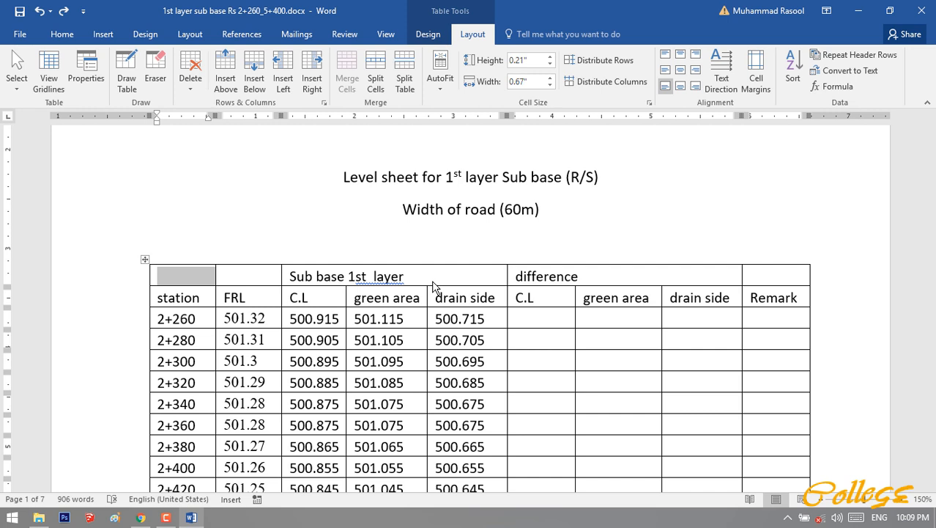
Step: Insert a column to the right of the Remark column, and undo the insertion
click(799, 274)
right_click(800, 274)
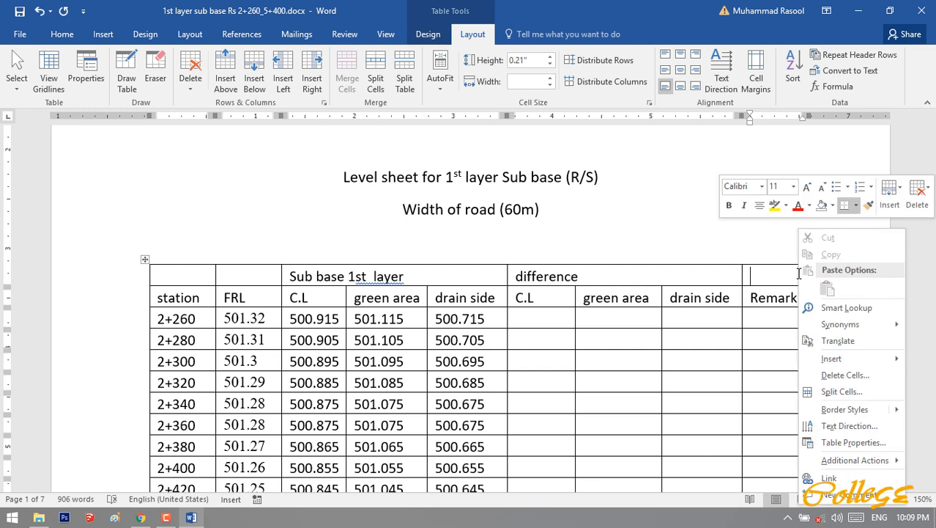
mouse_move(836, 359)
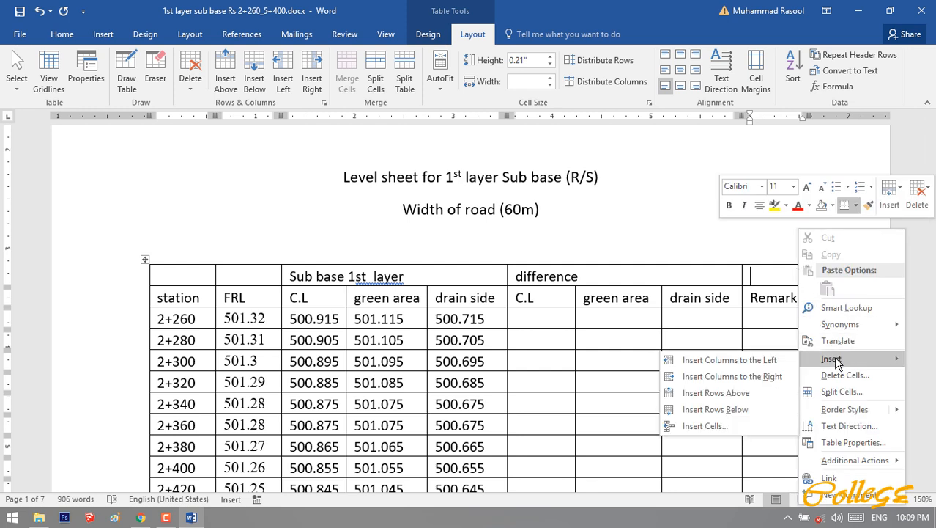
click(765, 377)
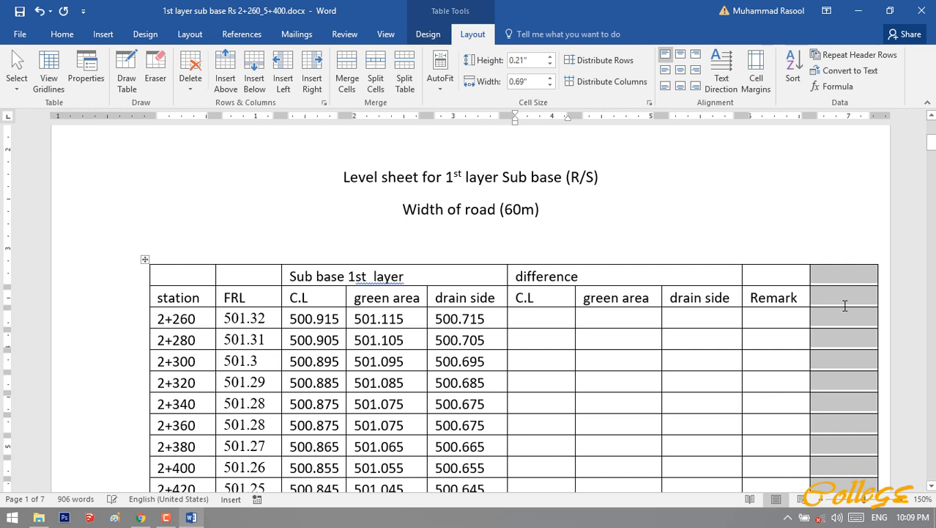
key(ctrl+z)
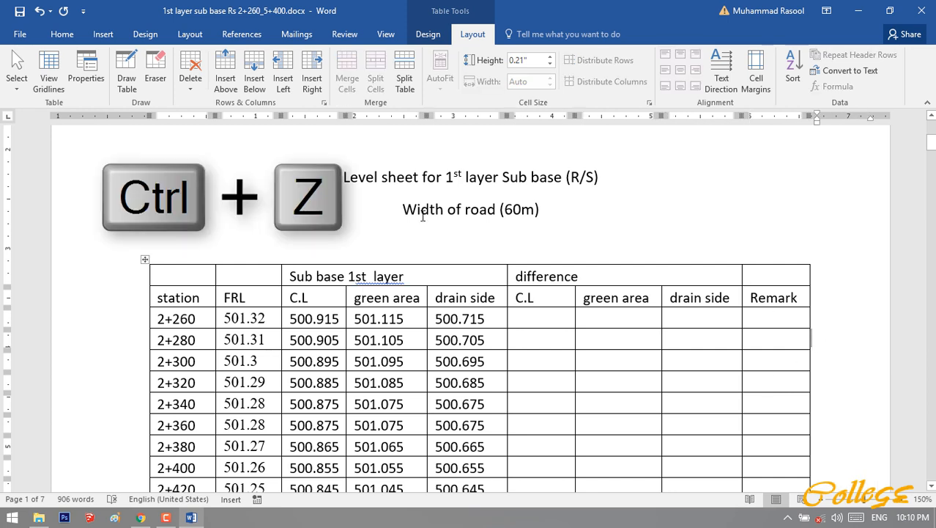
Step: Delete the Remark column from the level sheet table, and undo the deletion
click(759, 274)
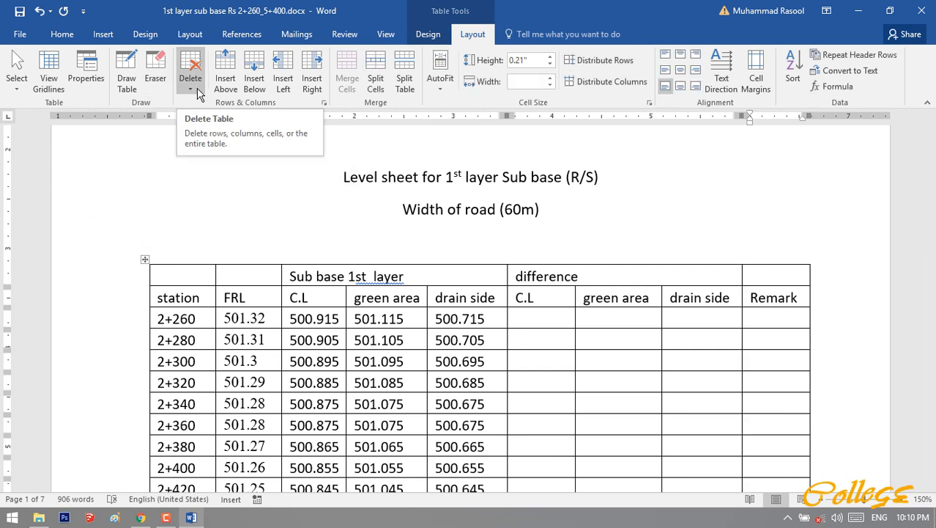
click(190, 89)
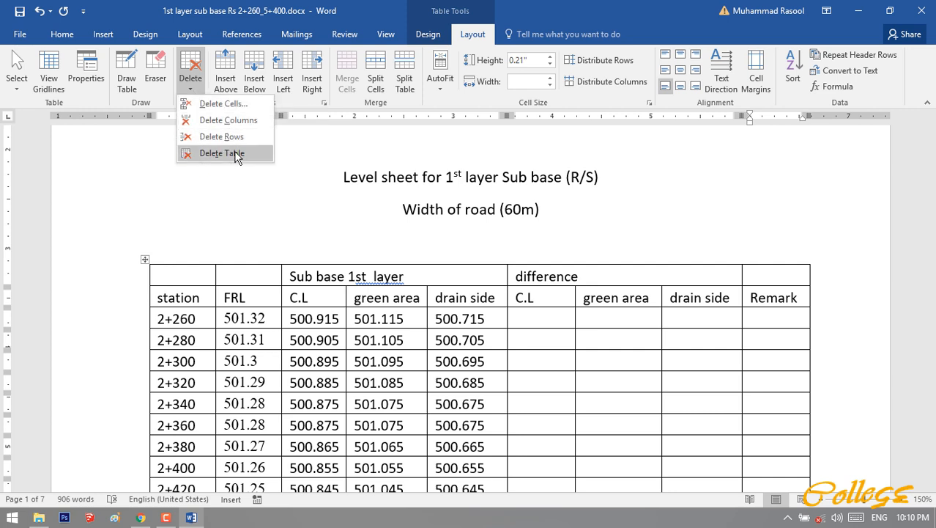
click(209, 121)
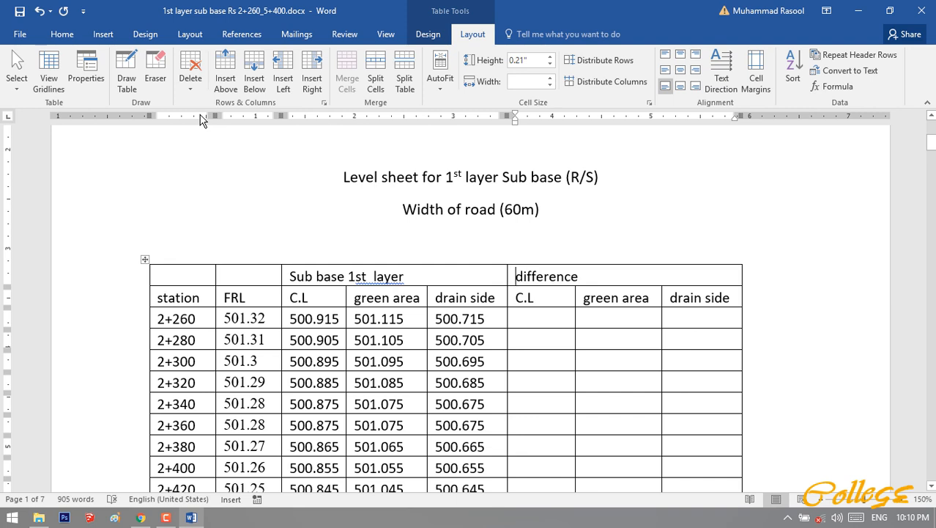
key(ctrl+z)
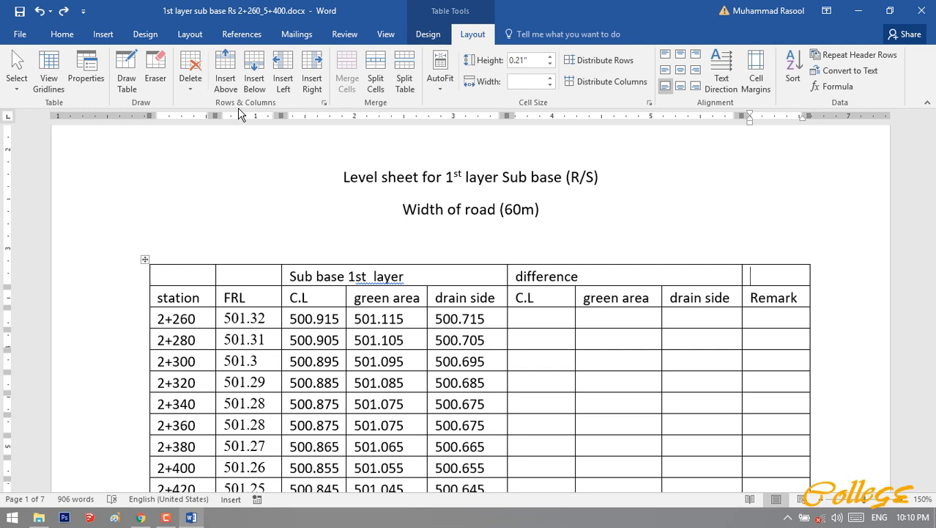
Step: Insert a column to the left of the Remark column, and undo the insertion
click(285, 78)
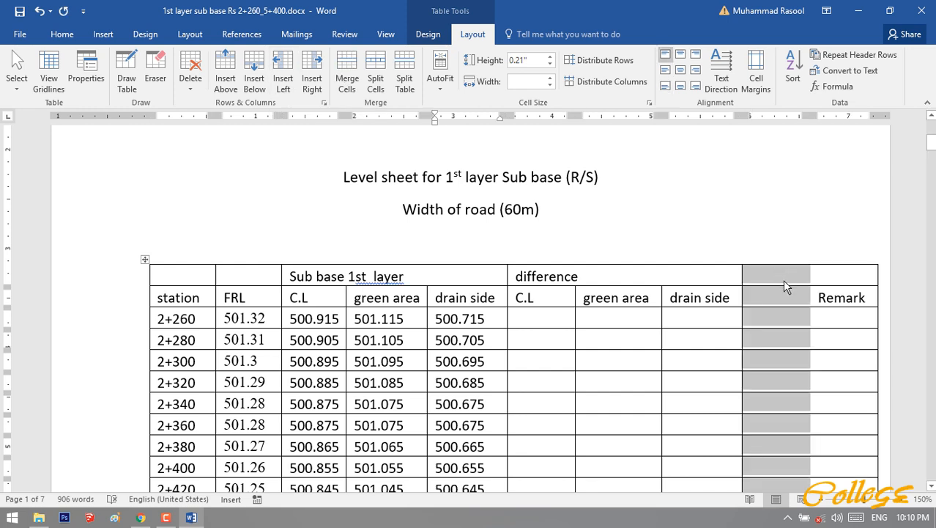
click(784, 285)
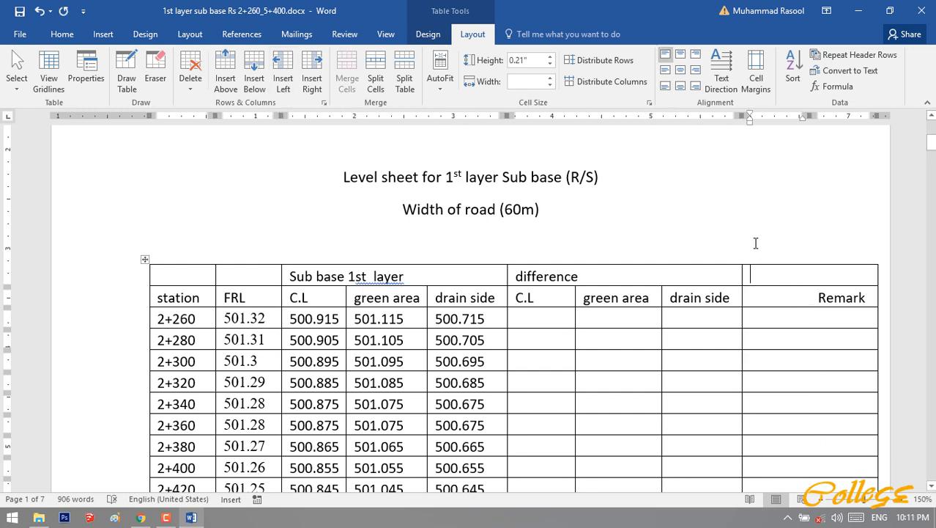
key(ctrl+z)
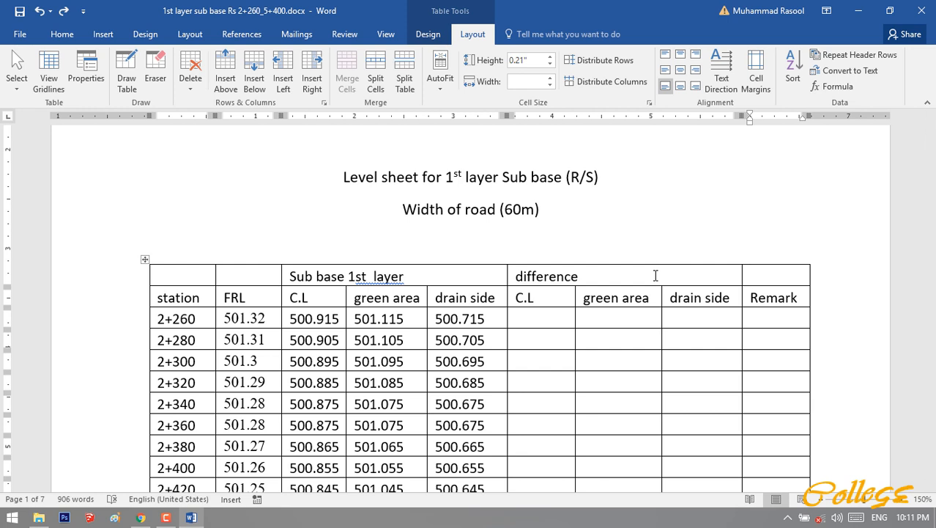
Step: Widen the FRL column slightly and centre the "Sub base 1st layer" and "difference" header cells
drag(281, 276, 291, 276)
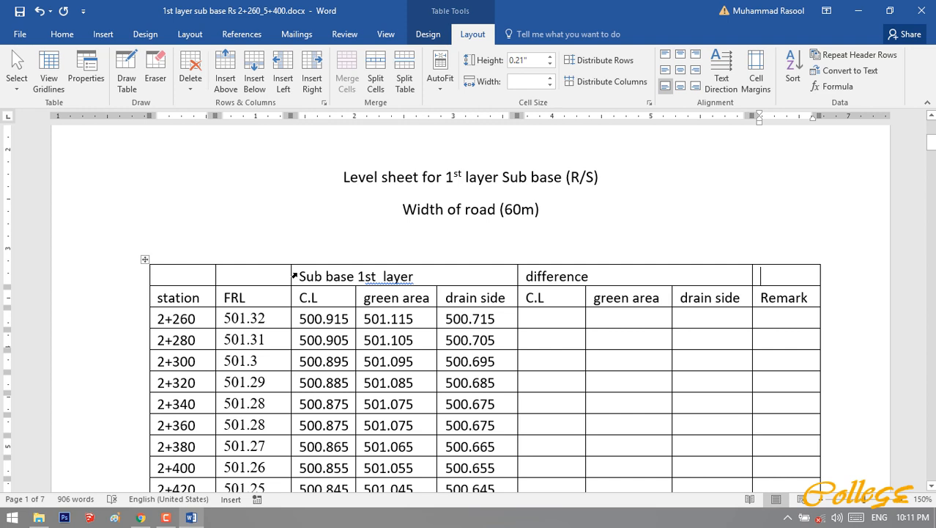
click(294, 274)
drag(414, 273, 641, 279)
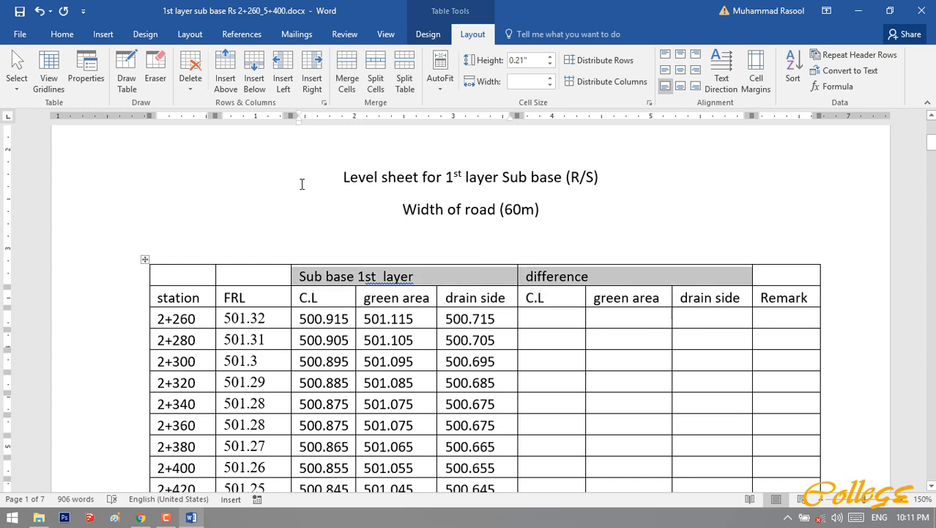
click(61, 37)
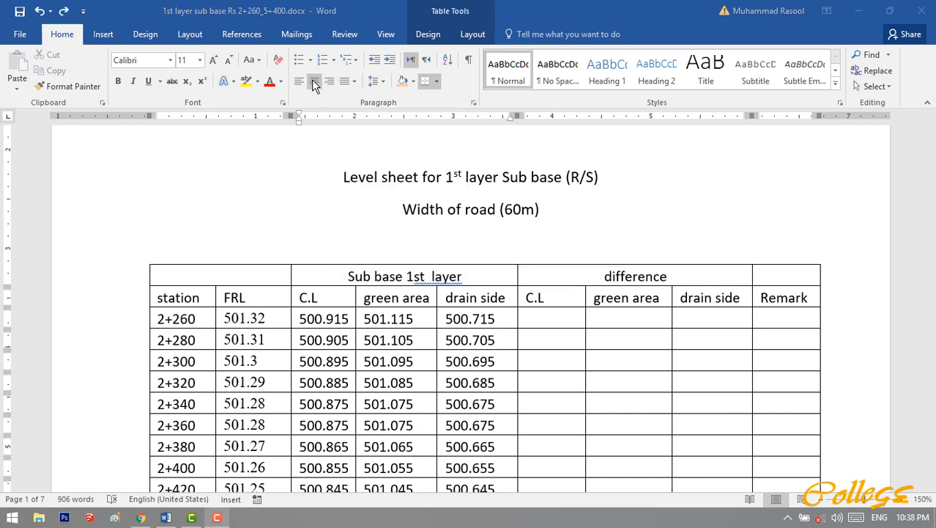
click(316, 88)
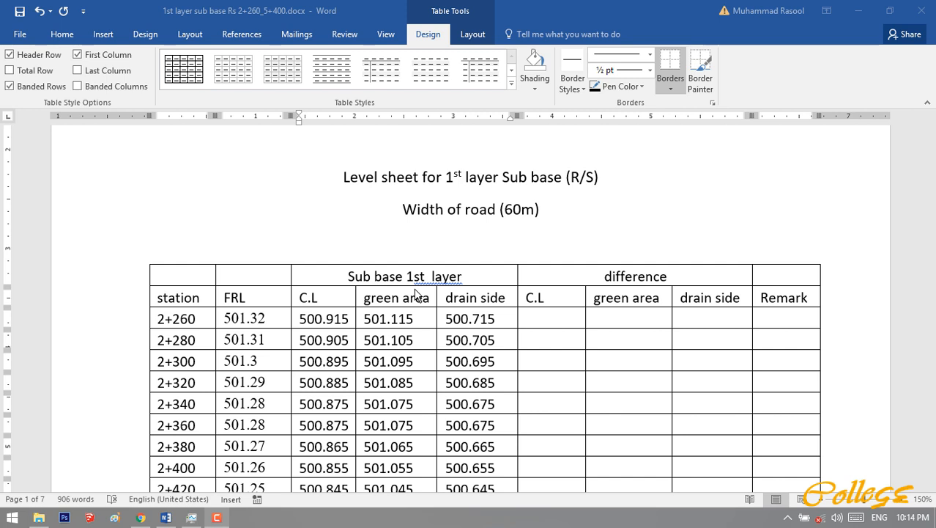
Step: Merge the two empty top-row cells above station and FRL into one cell
click(200, 276)
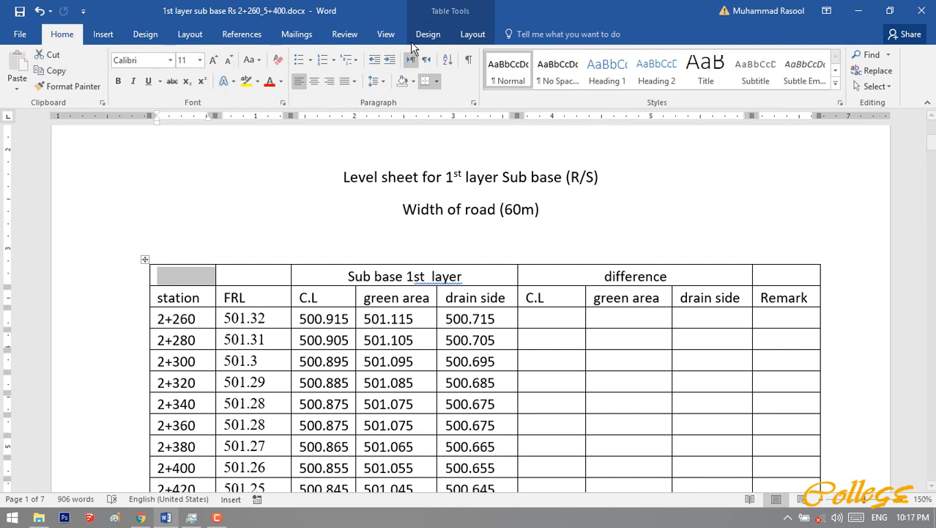
click(473, 35)
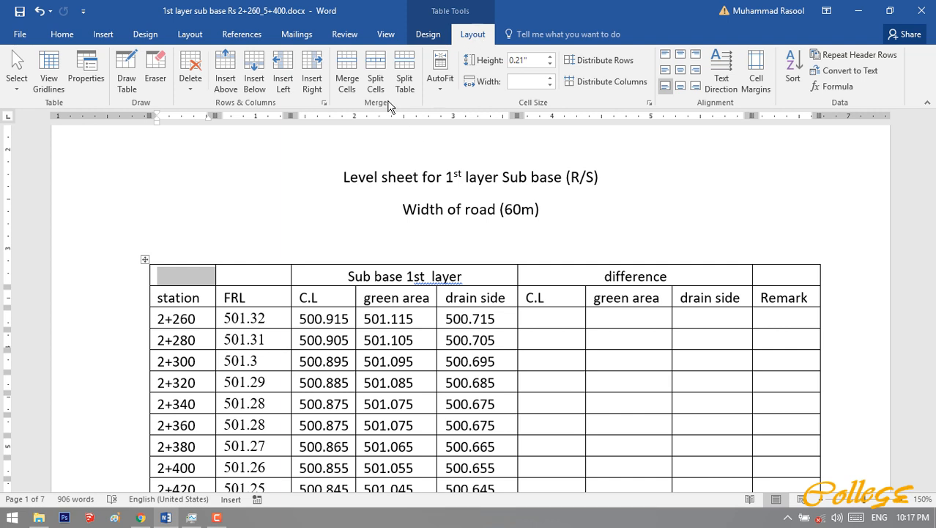
click(349, 80)
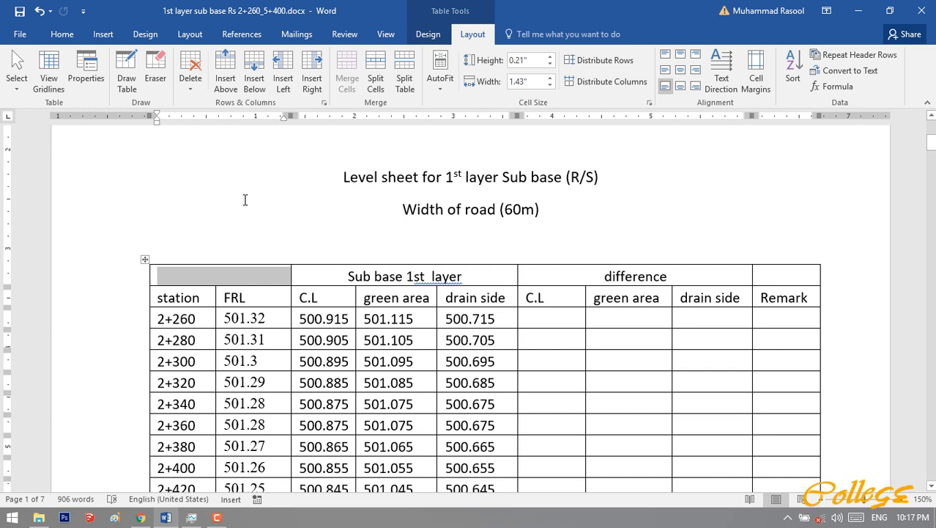
click(246, 282)
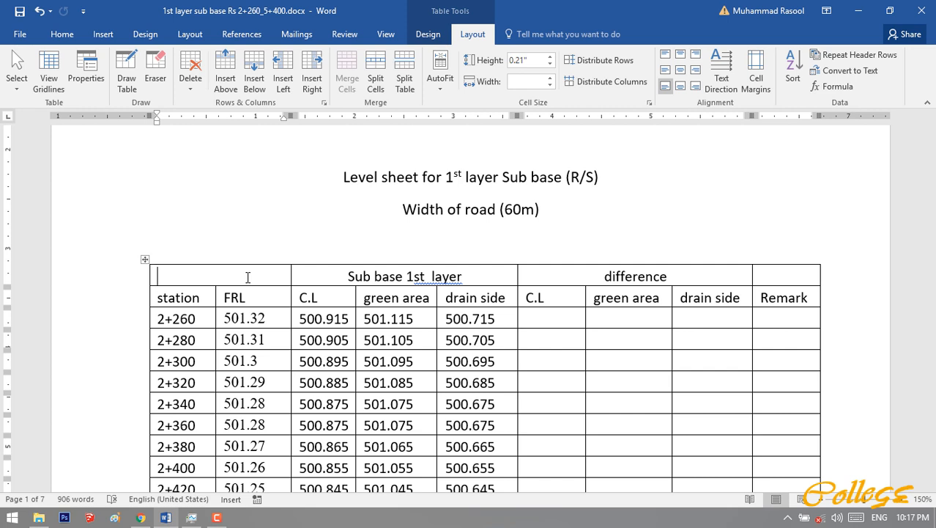
click(317, 273)
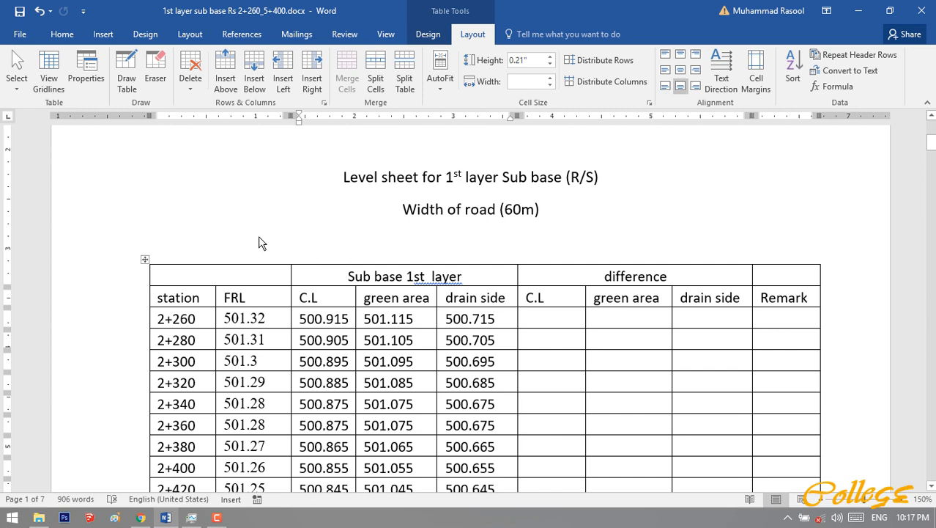
Step: Shade the "Sub base 1st layer" header cell with a light orange theme colour
click(427, 35)
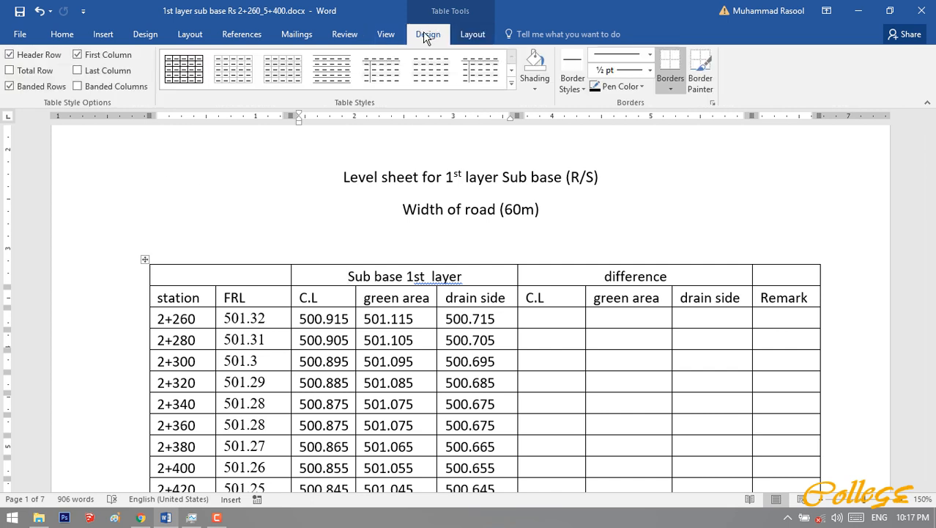
click(535, 91)
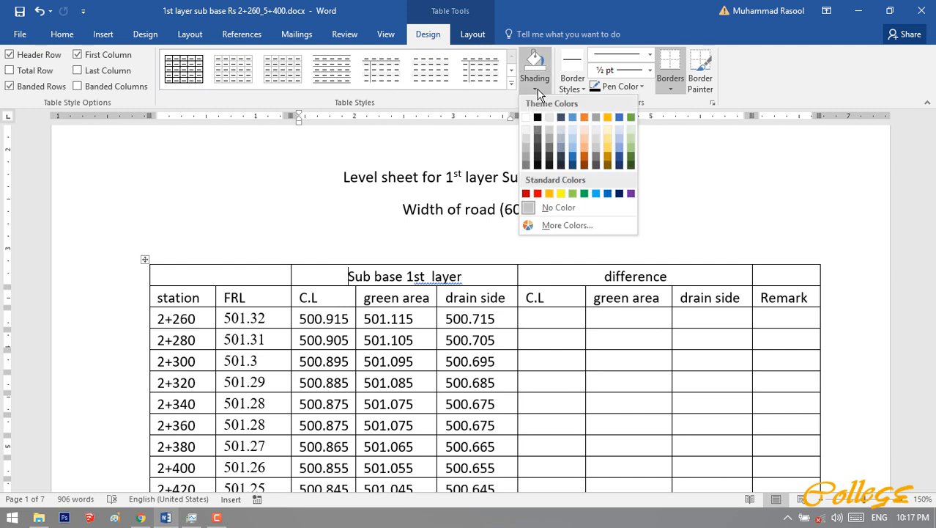
click(584, 138)
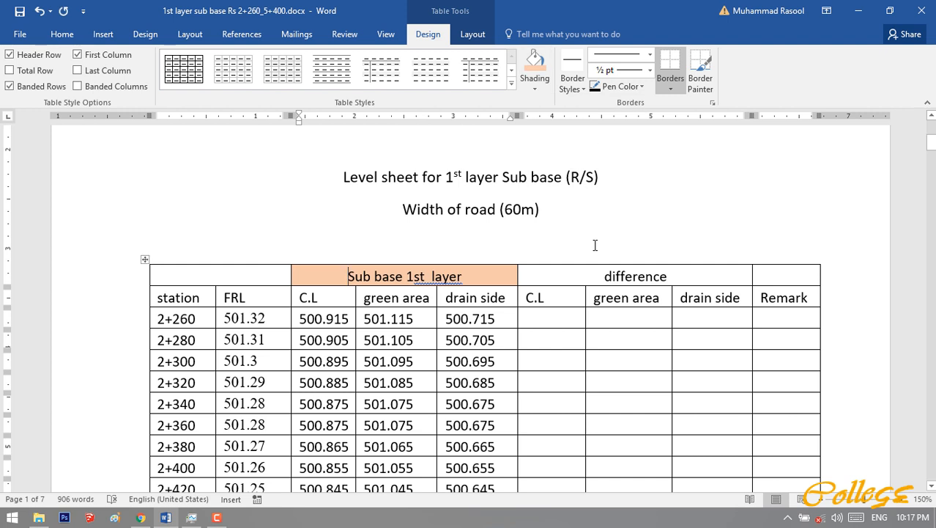
Step: Remove all borders from the "difference" header cell, and apply All Borders to the same cell again
click(595, 272)
click(671, 88)
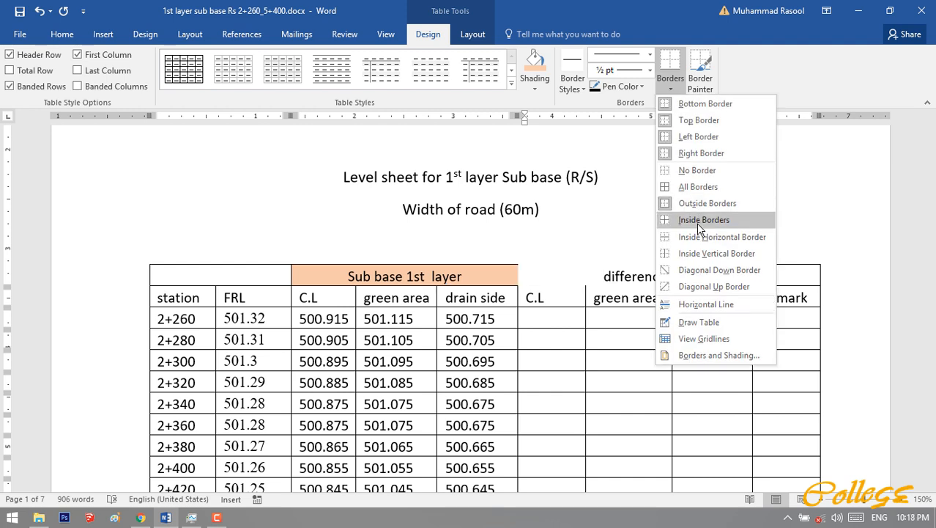
click(697, 170)
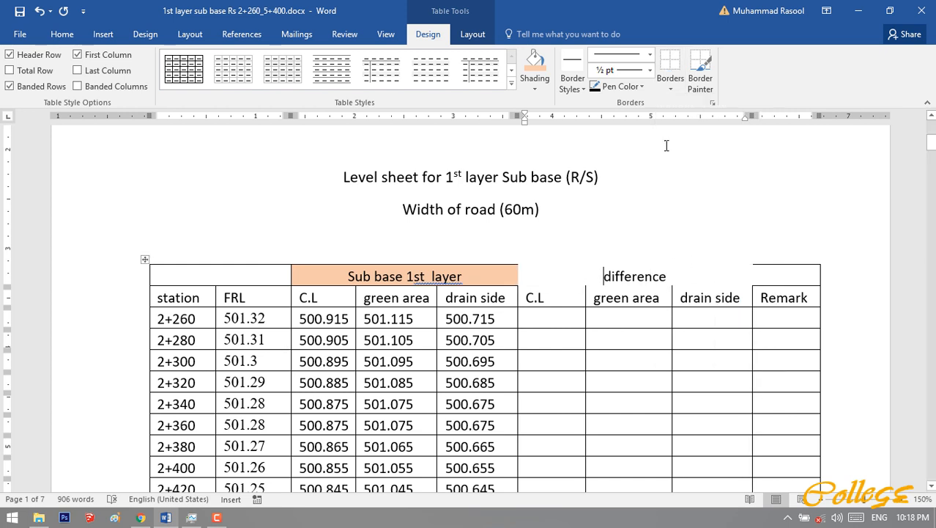
click(671, 87)
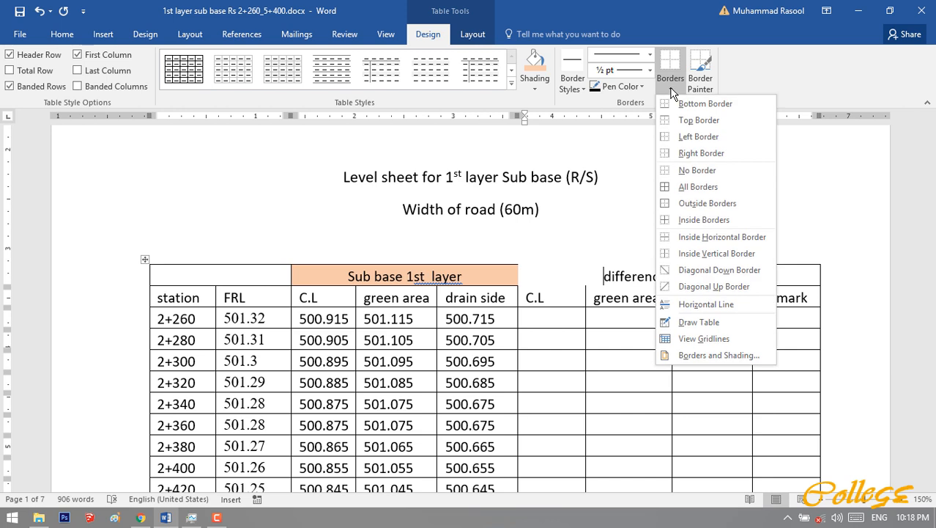
click(679, 186)
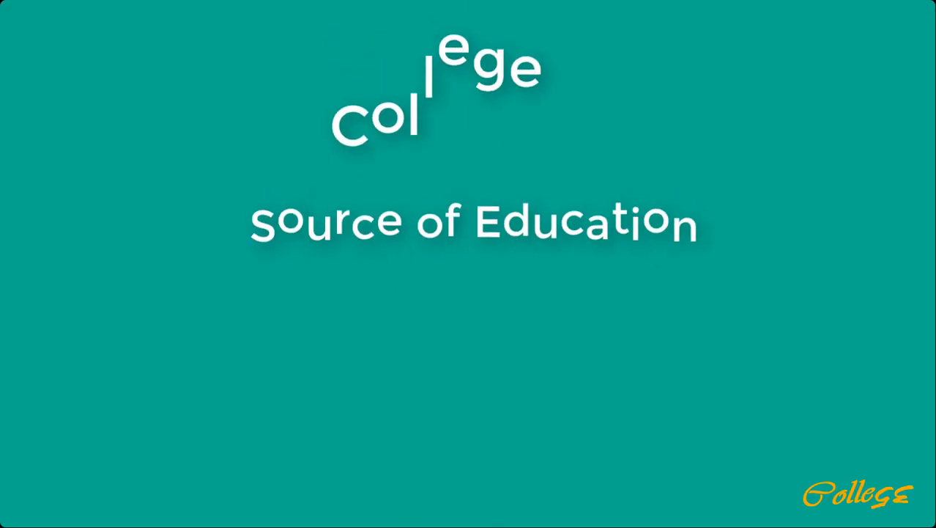